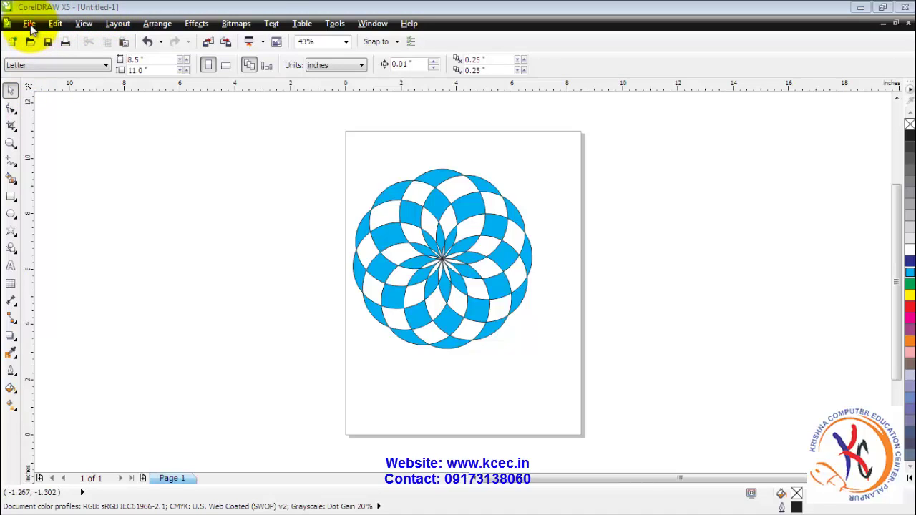
click(30, 24)
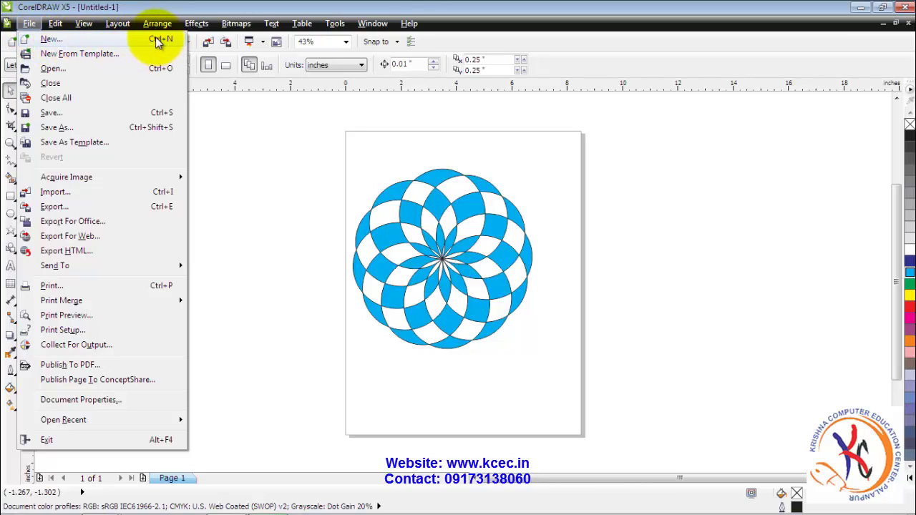
click(220, 119)
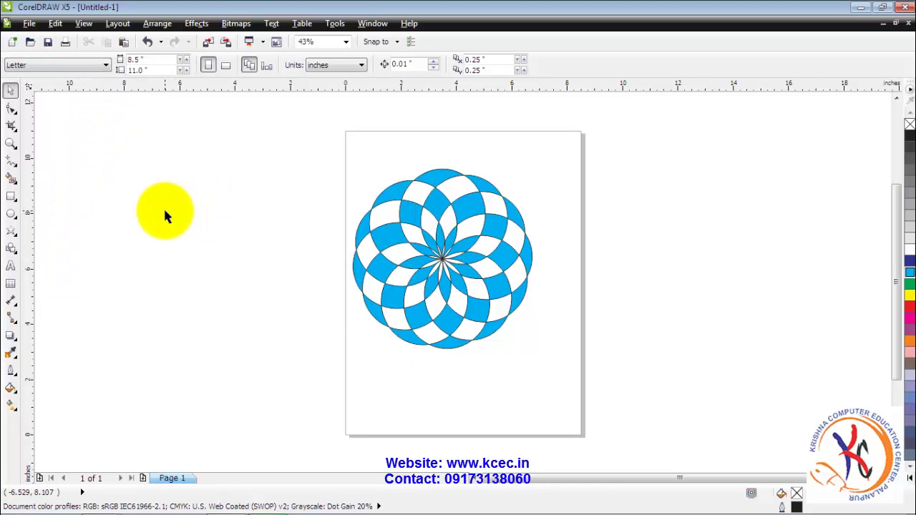
Create a new portrait Letter-size document with the CorelDRAW default settings
click(30, 24)
click(44, 40)
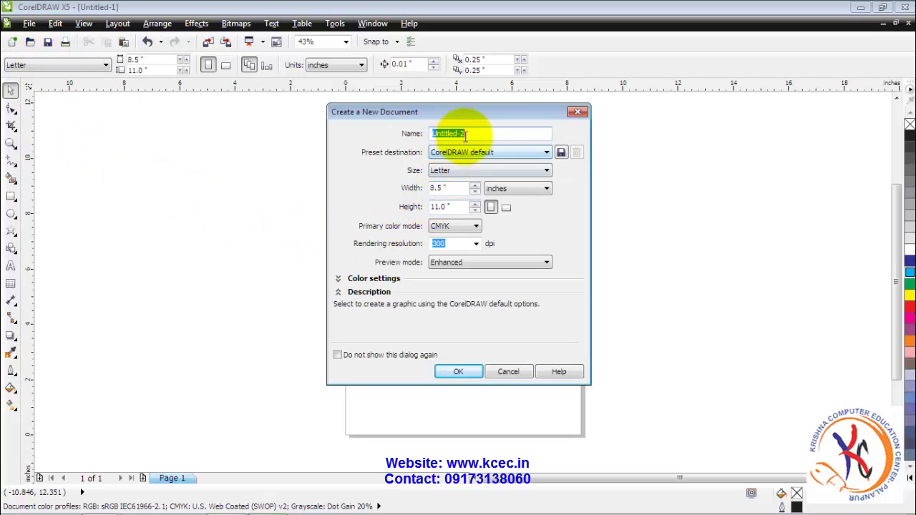
click(458, 372)
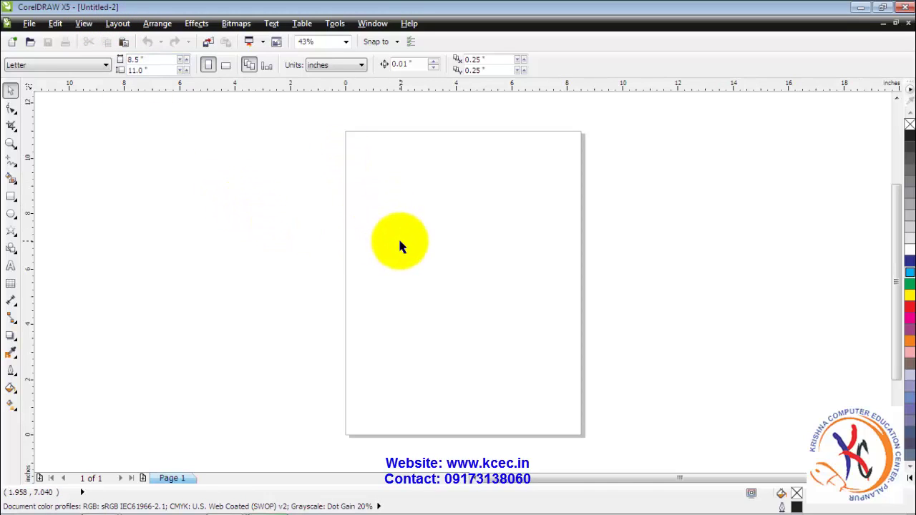
Paste the clipboard text onto the blank page and delete it
key(ctrl+v)
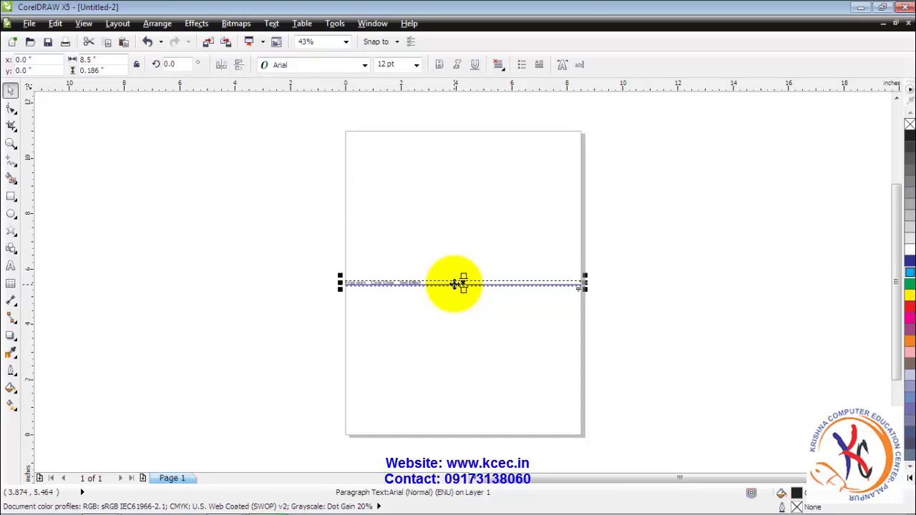
key(Delete)
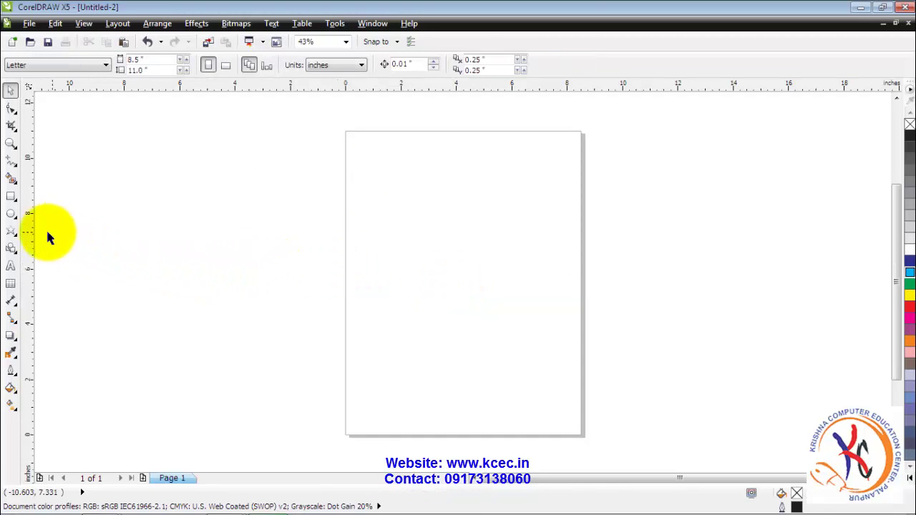
Draw a rectangle about 4.9 by 3.6 inches across the middle of the page
click(11, 196)
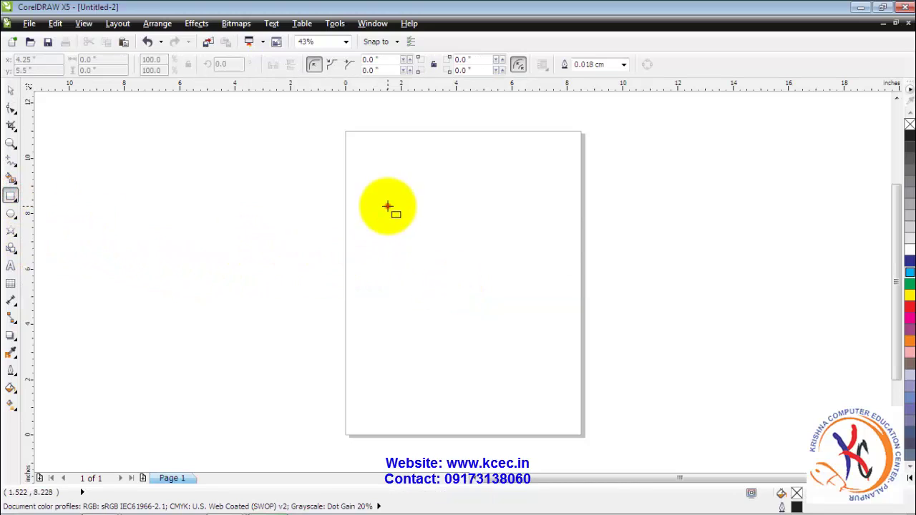
drag(387, 206, 523, 304)
click(470, 262)
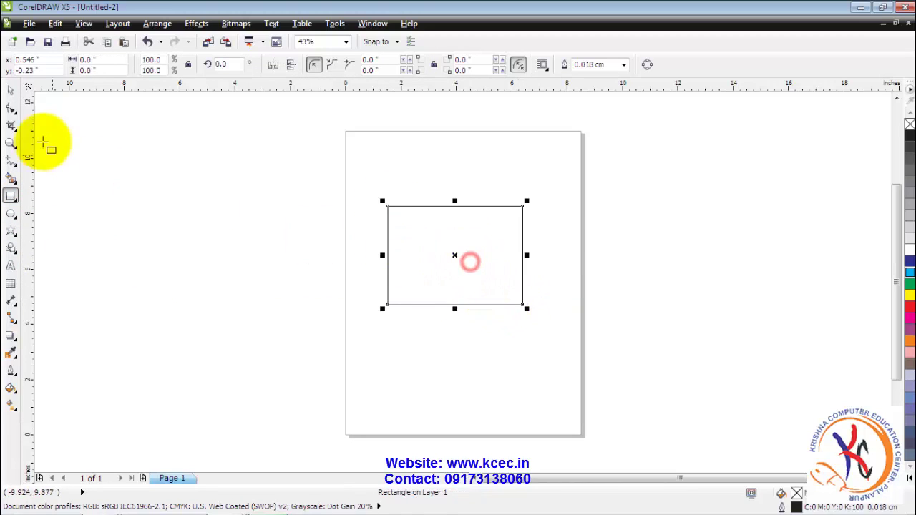
Move the rectangle's centre of rotation to its lower-left corner
click(11, 90)
click(457, 255)
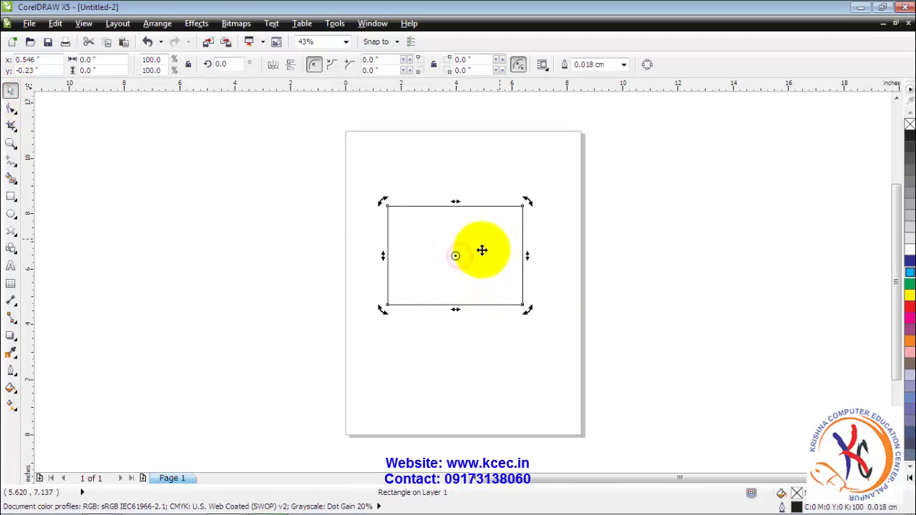
drag(456, 256, 387, 305)
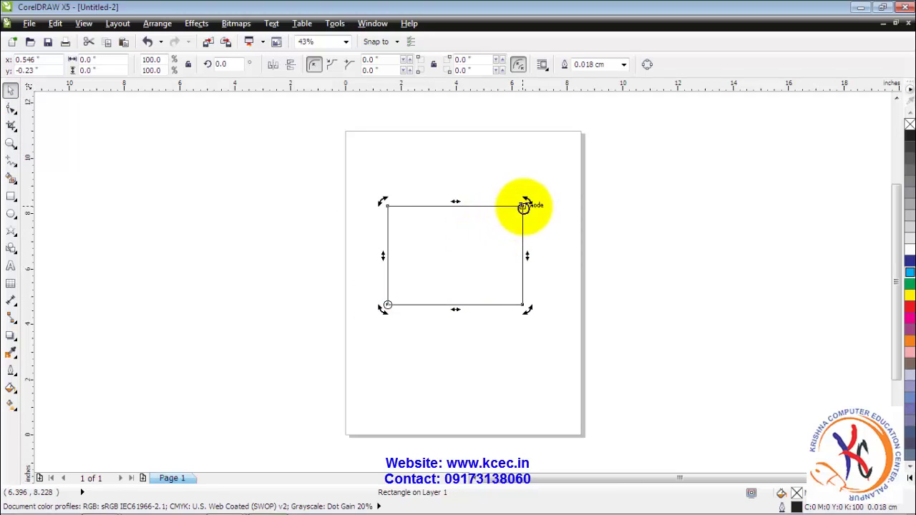
Rotate a copy of the rectangle about 18.5 degrees clockwise around its lower-left corner and repeat until 16 copies form a pinwheel
drag(528, 197, 546, 254)
key(ctrl+r)
key(ctrl+r)
key(ctrl+r)
key(ctrl+r)
key(ctrl+r)
key(ctrl+r)
key(ctrl+r)
key(ctrl+r)
key(ctrl+r)
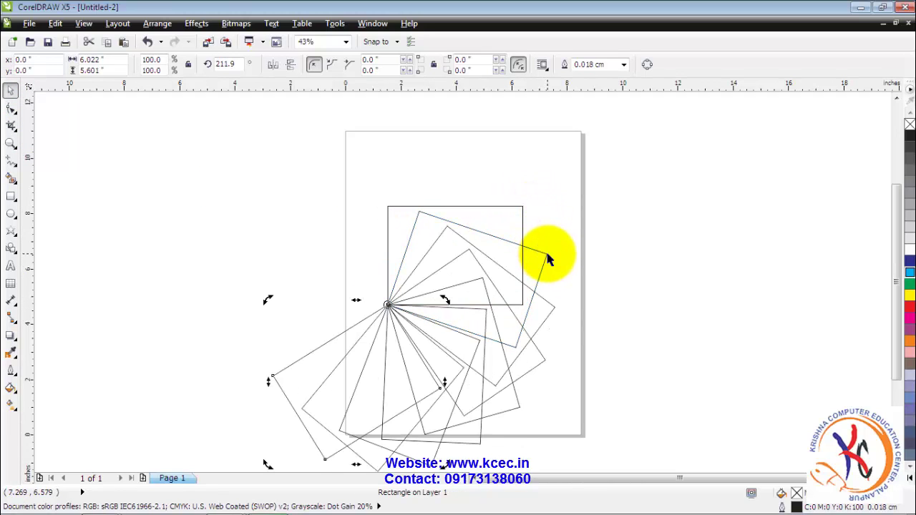
key(ctrl+r)
key(ctrl+r)
key(ctrl+r)
key(ctrl+r)
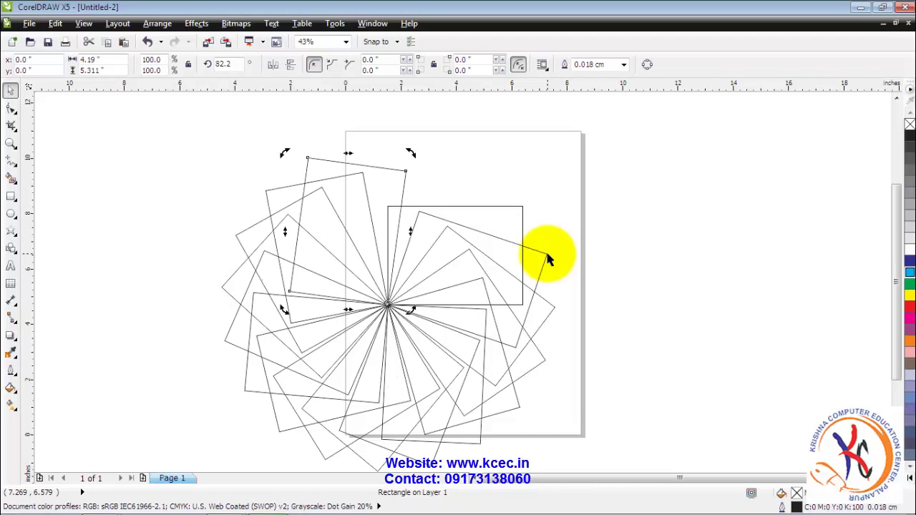
key(ctrl+r)
Combine all the rectangles of the pinwheel into a single curve
key(ctrl+a)
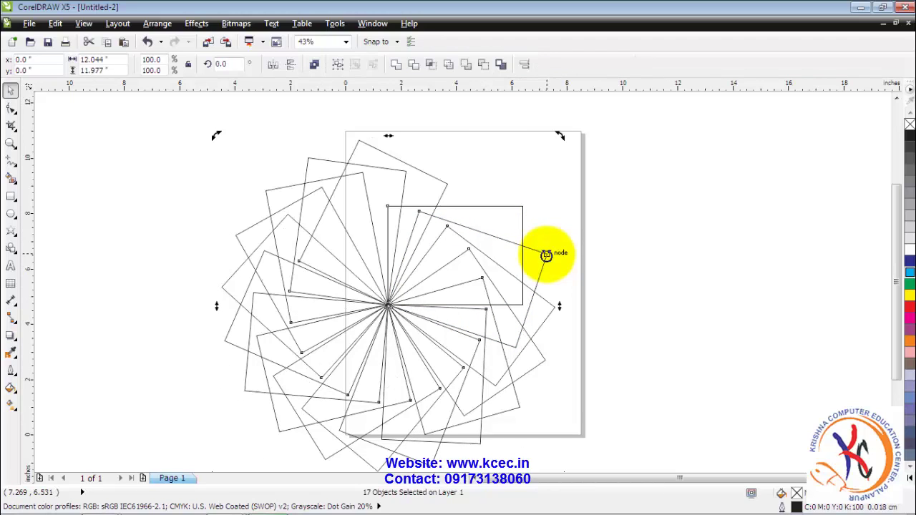
click(156, 23)
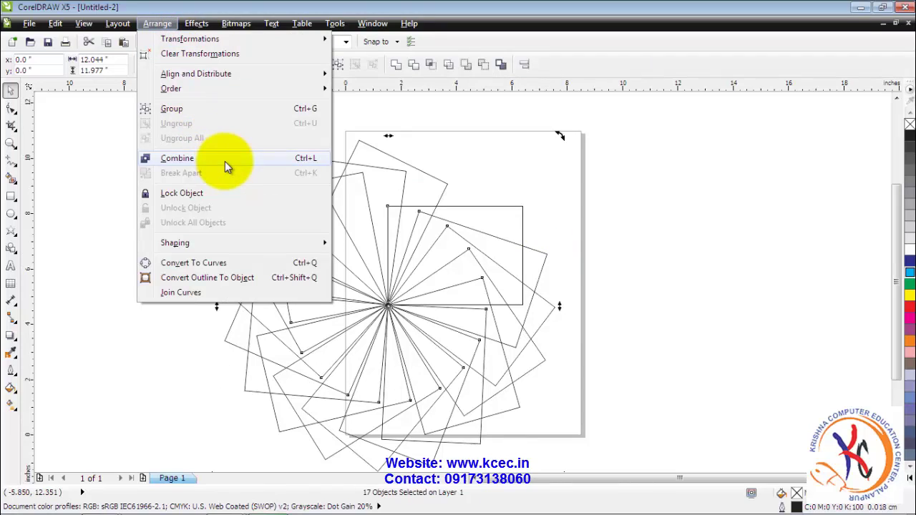
click(225, 161)
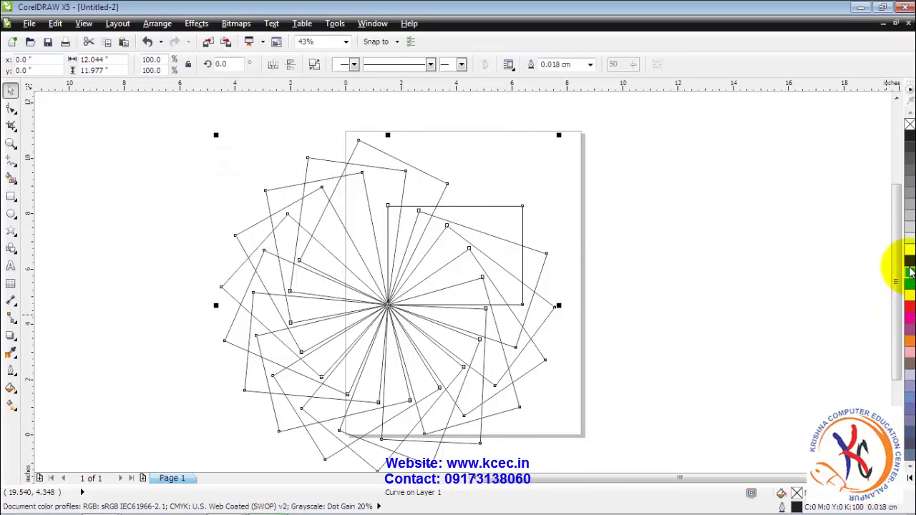
Fill the combined pinwheel with red and move it up and right to the middle of the page
click(909, 307)
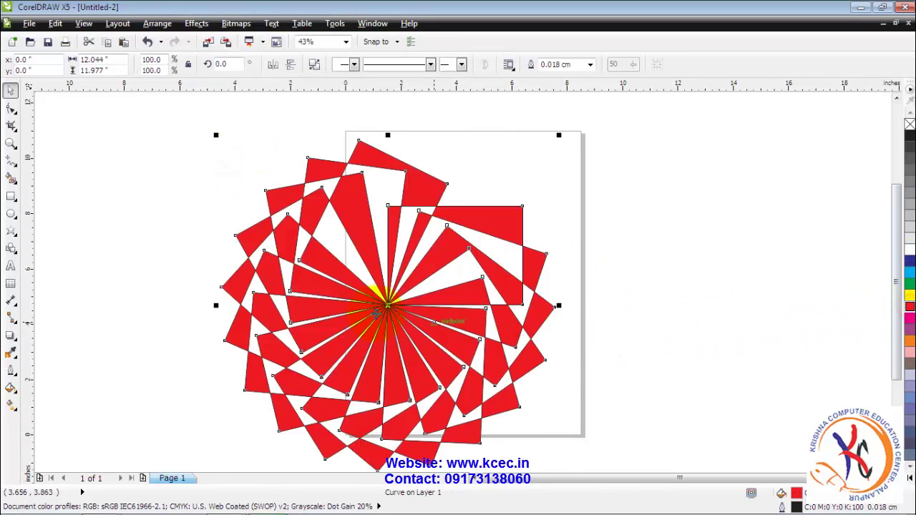
drag(389, 306, 456, 261)
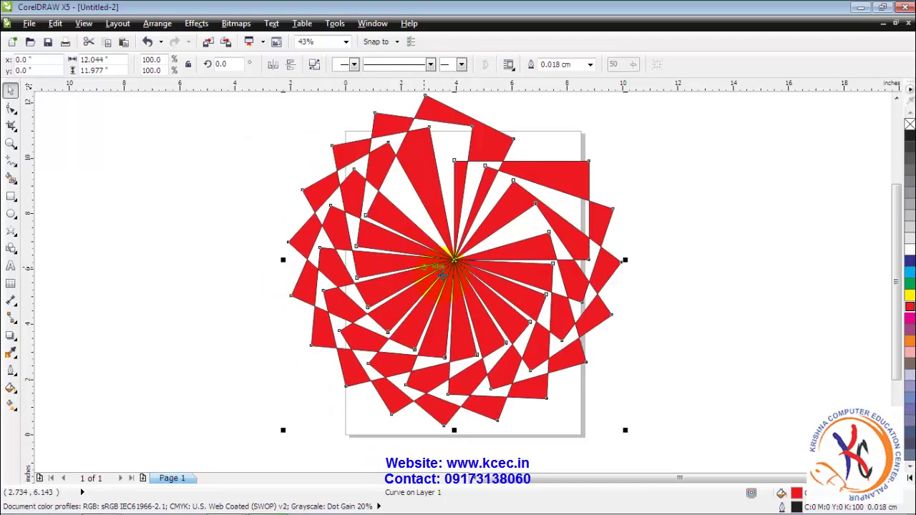
click(645, 345)
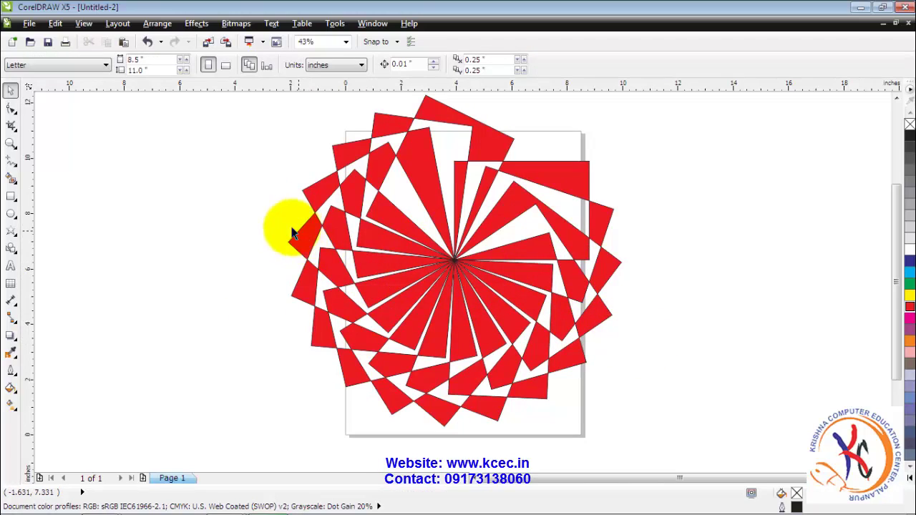
Save the drawing on the Desktop as egyan in CDR - CorelDRAW format, version 15.0
click(29, 24)
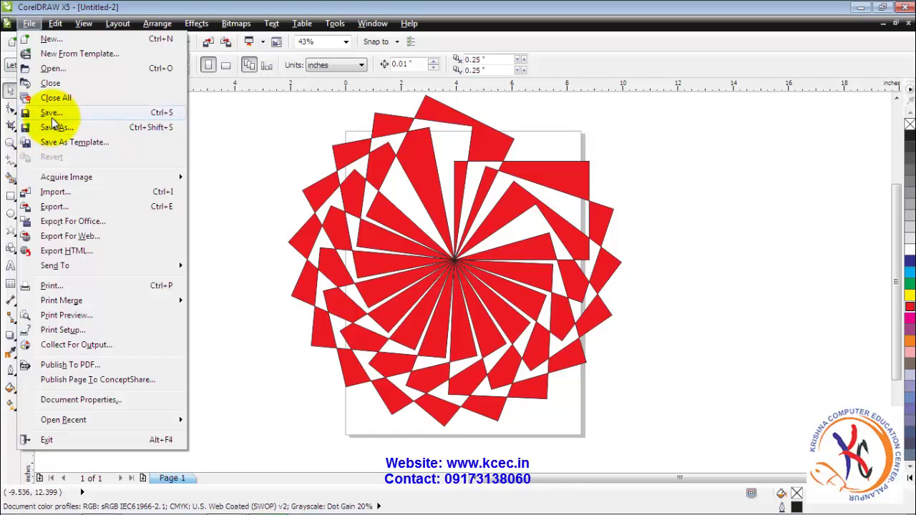
click(53, 115)
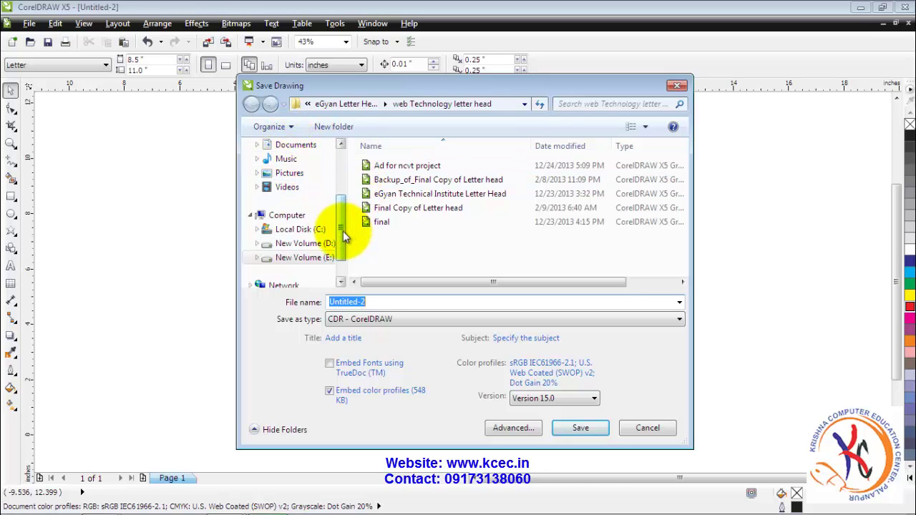
drag(343, 231, 349, 178)
click(288, 167)
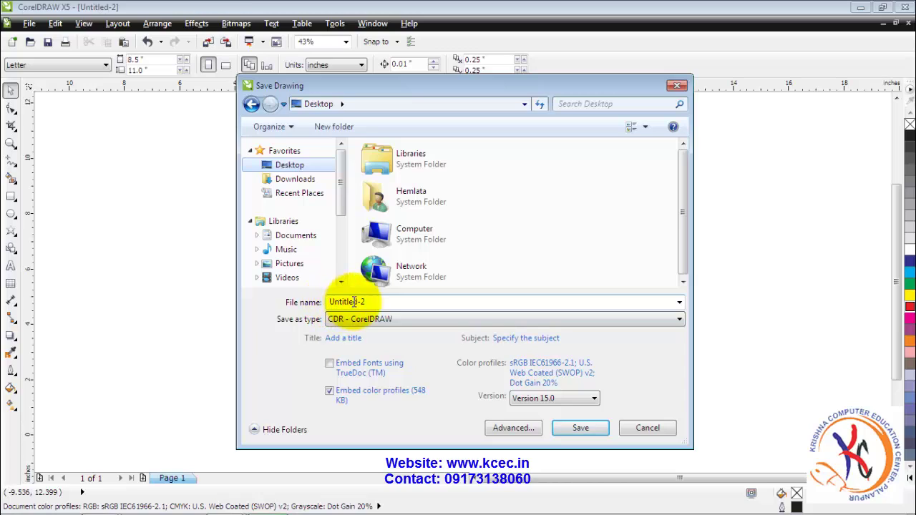
double_click(372, 303)
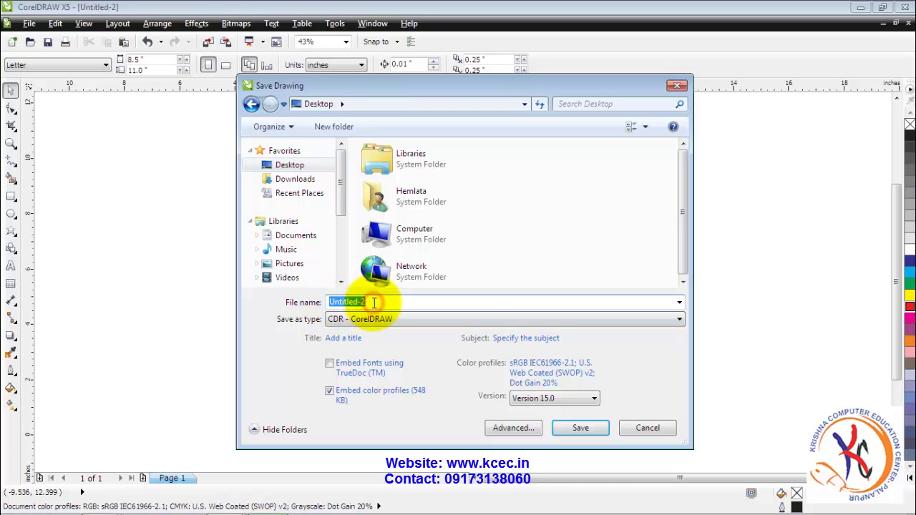
key(BackSpace)
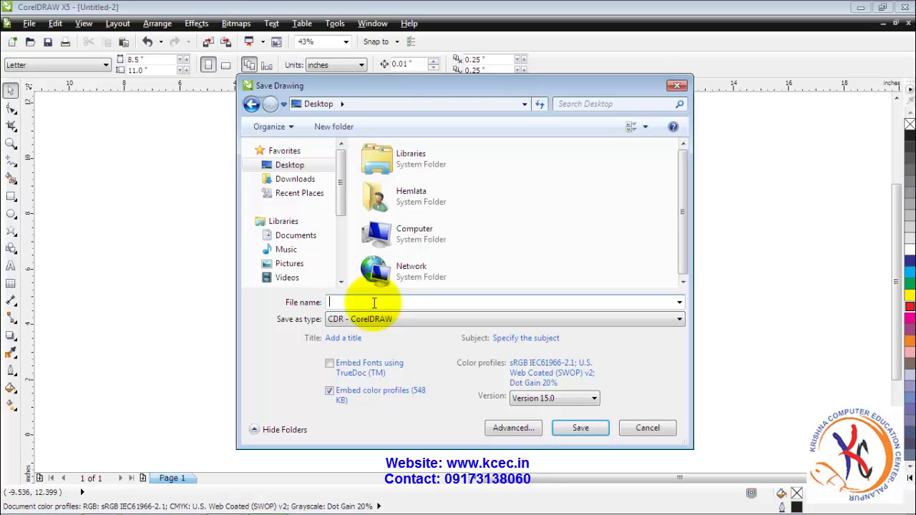
text(egyan)
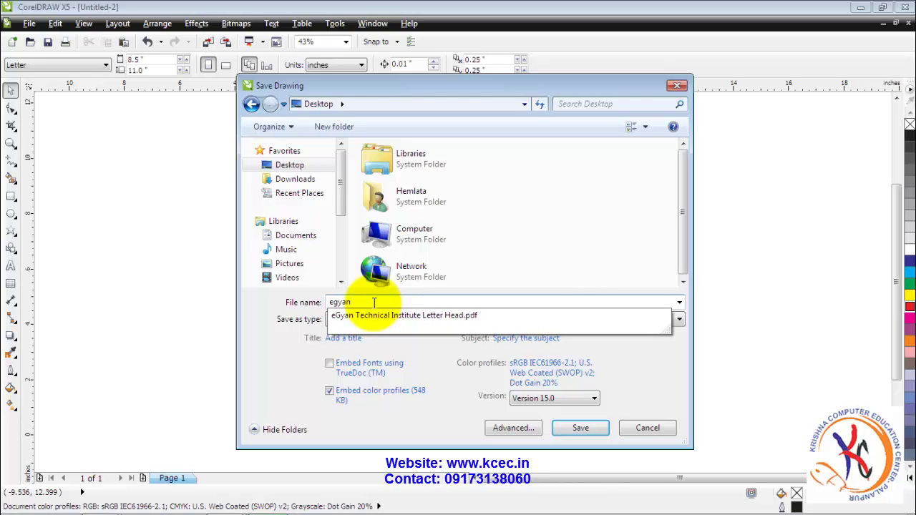
click(548, 262)
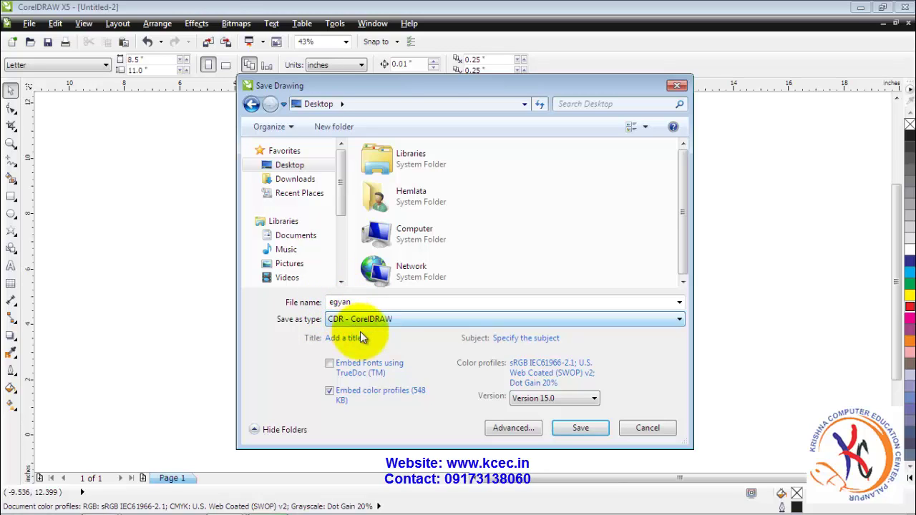
click(579, 430)
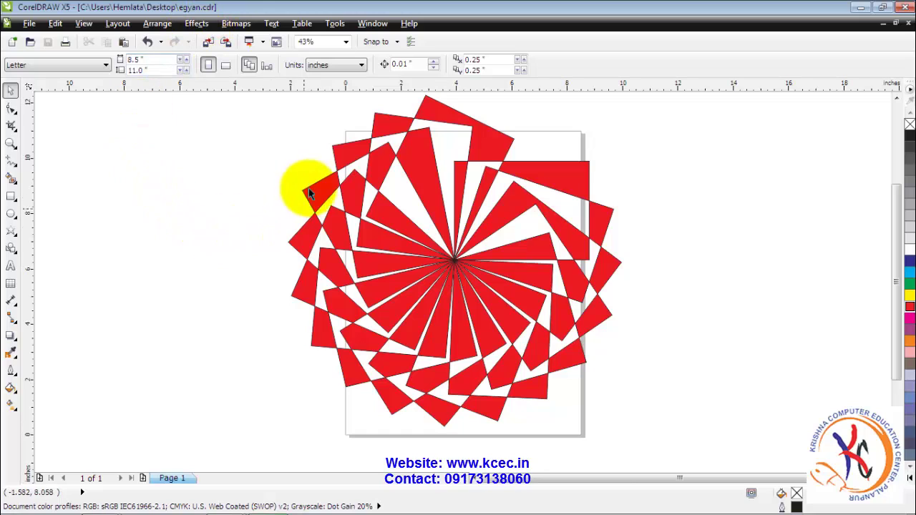
Close the saved egyan drawing and create another new Letter-size document with the default settings
click(29, 25)
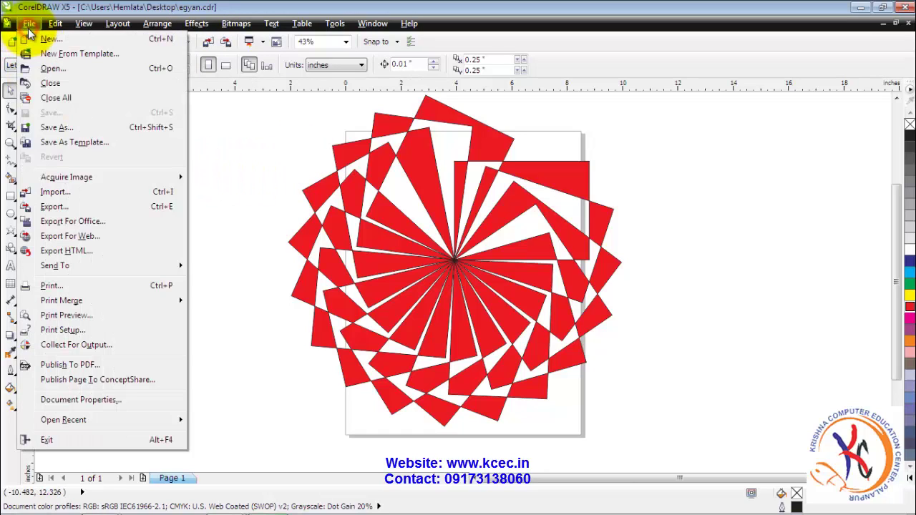
click(49, 84)
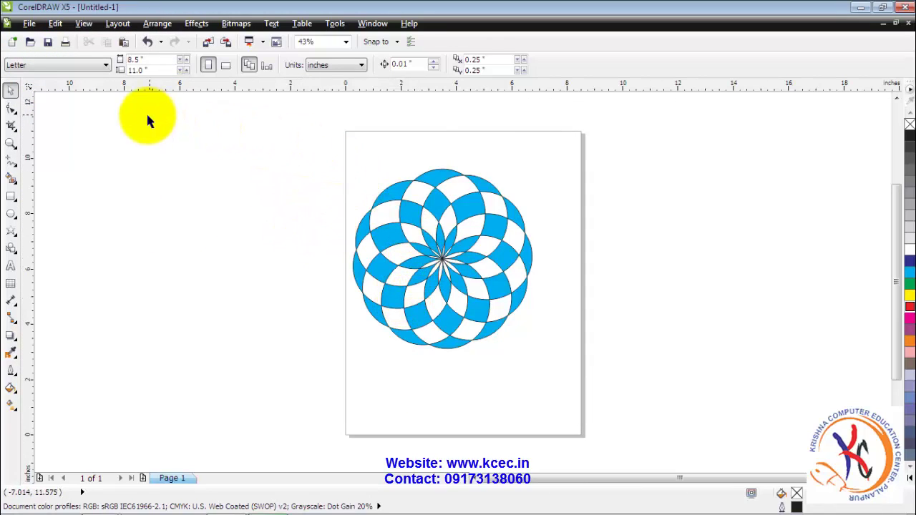
click(28, 23)
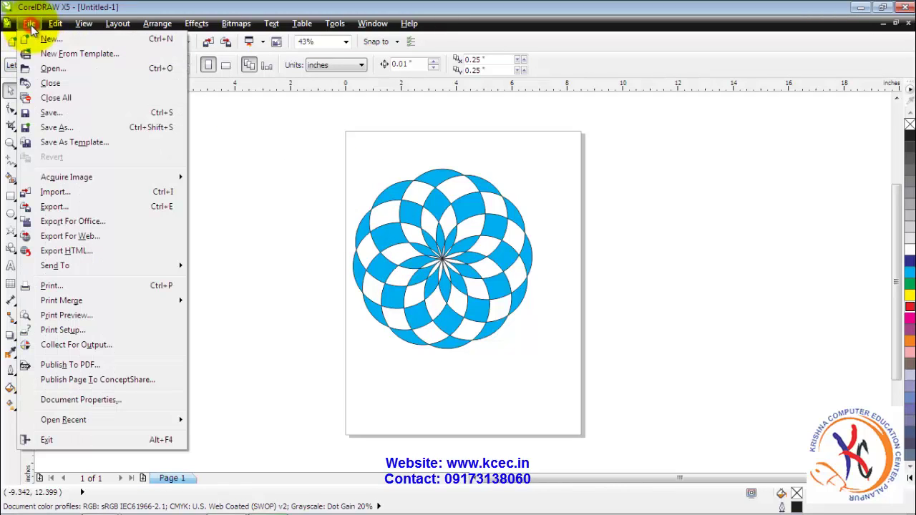
click(34, 39)
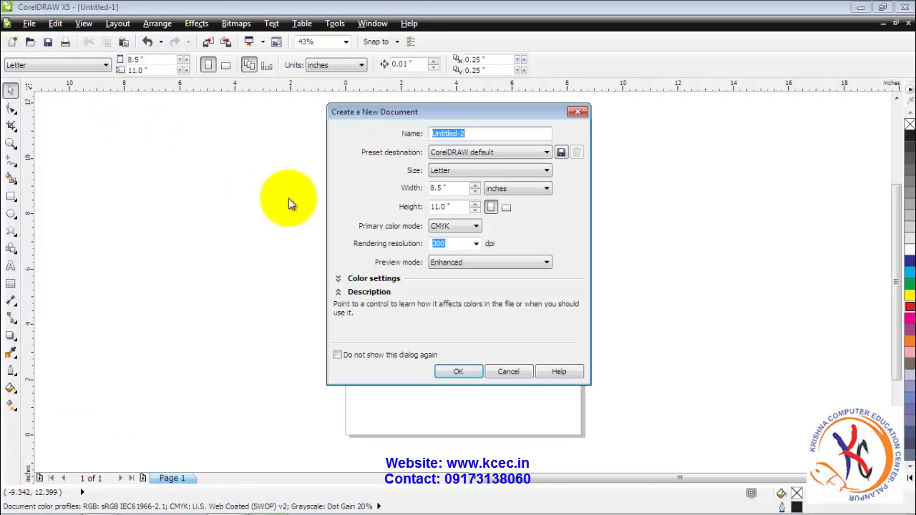
click(453, 371)
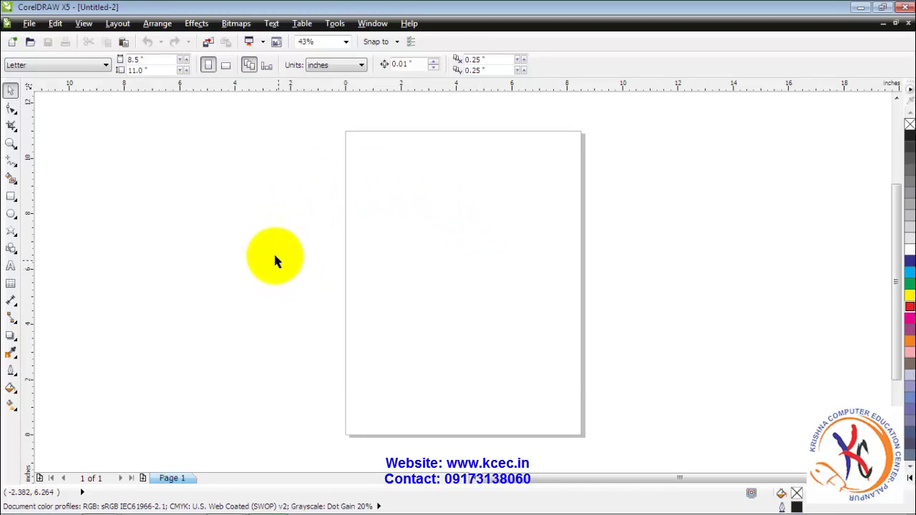
Restore the document windows to floating, move Untitled-2 lower and bring Untitled-1 to the front
click(895, 23)
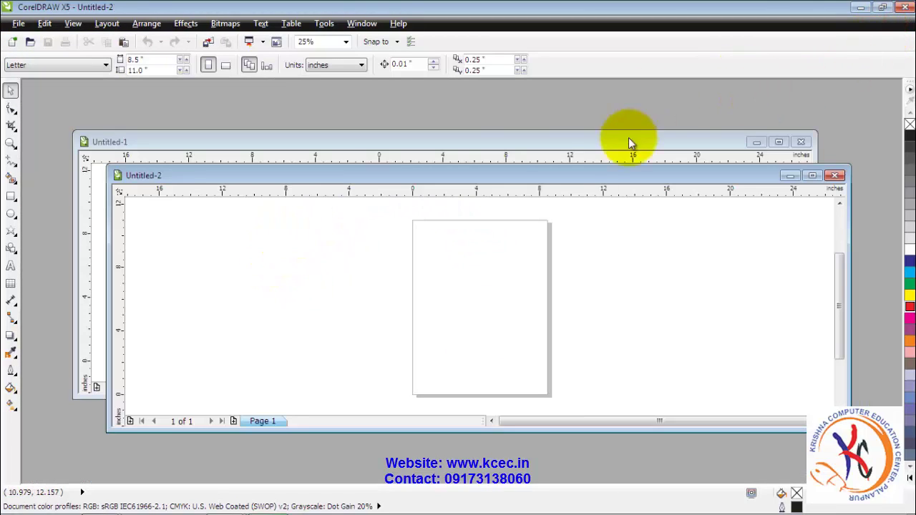
drag(505, 180, 510, 247)
click(516, 142)
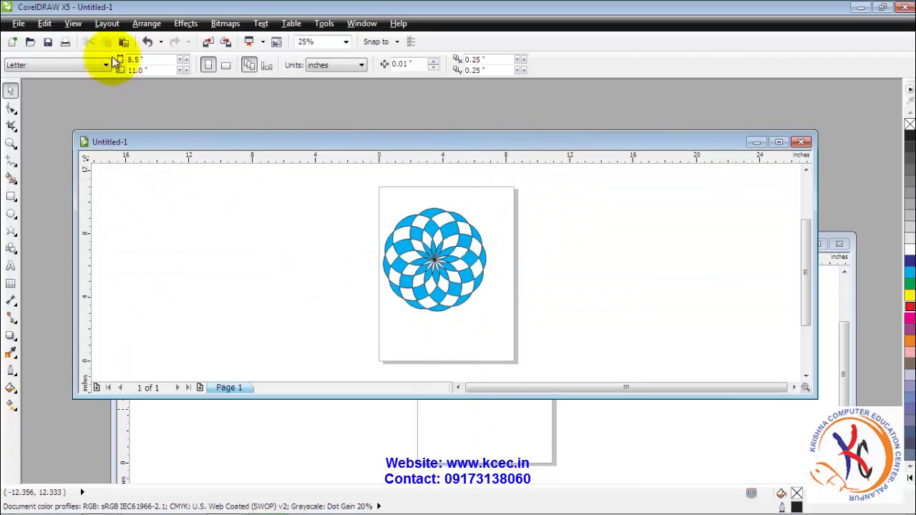
Close all open documents without saving changes and create a new Letter-size document with the default settings
click(20, 24)
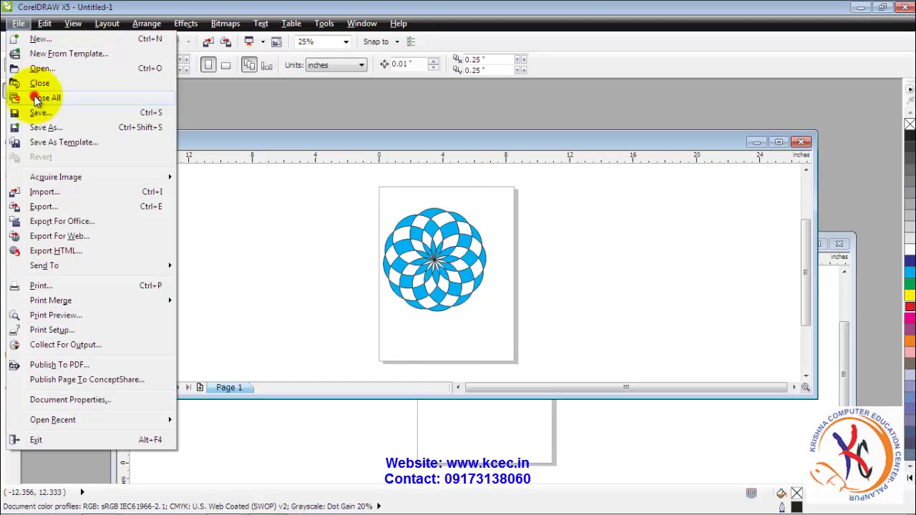
click(34, 95)
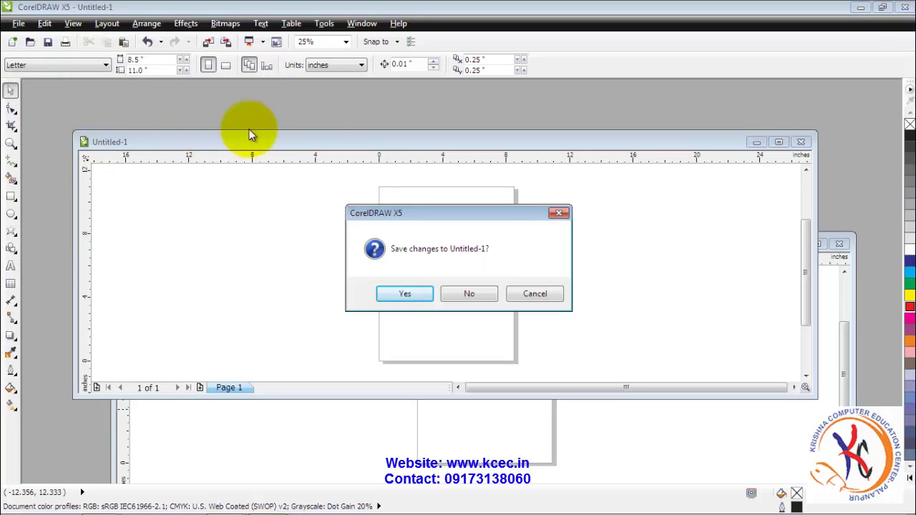
click(474, 294)
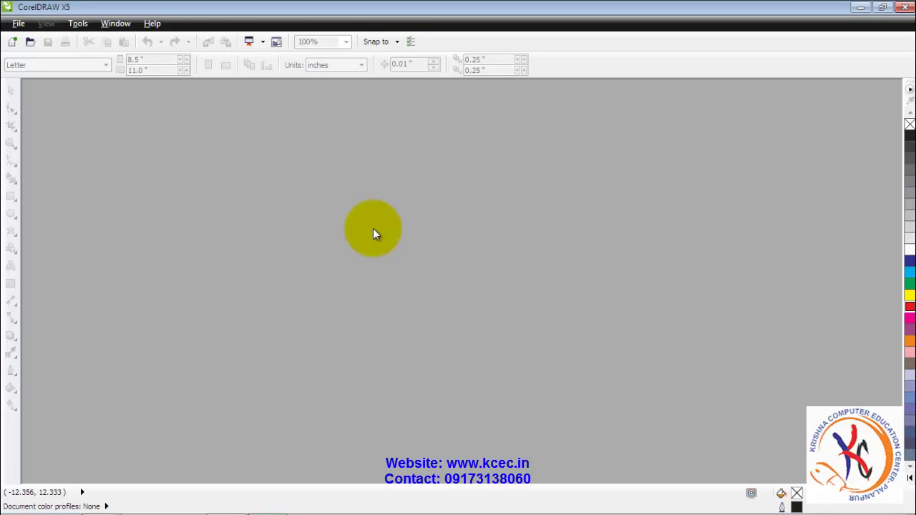
click(14, 42)
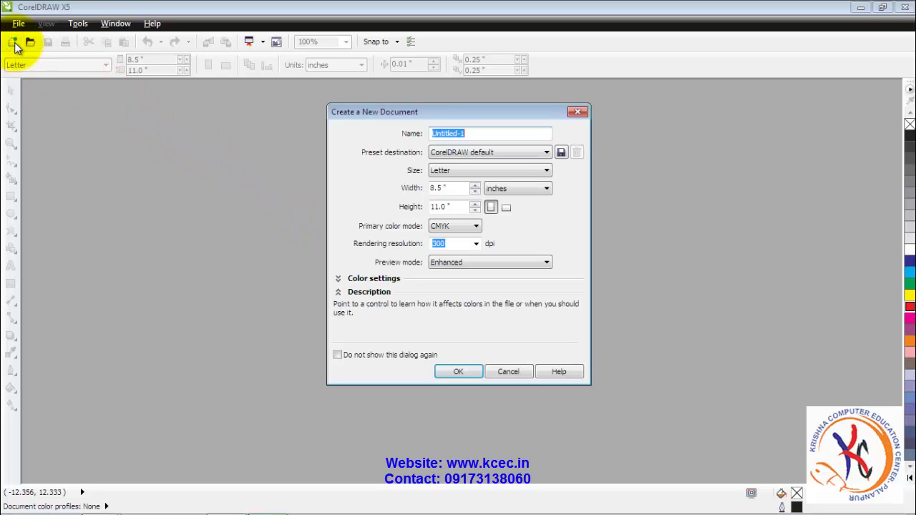
click(458, 371)
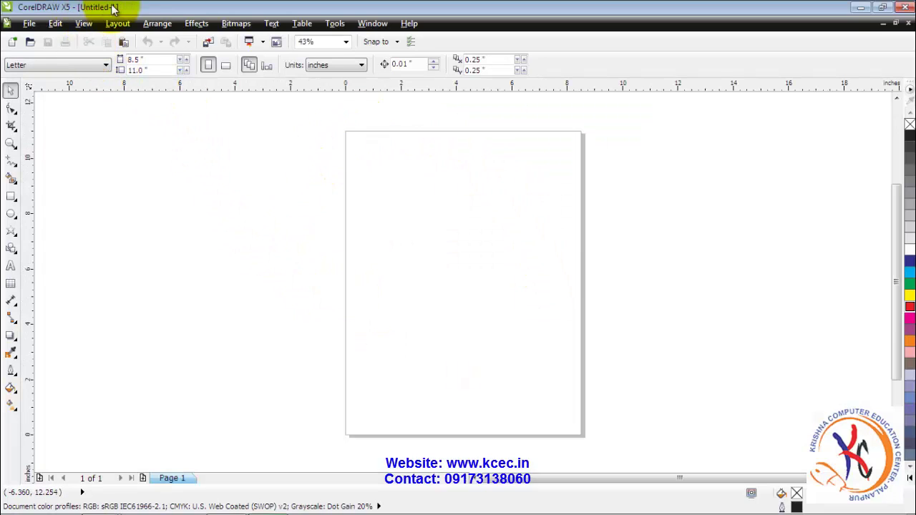
Open the saved egyan drawing from the Desktop
click(32, 24)
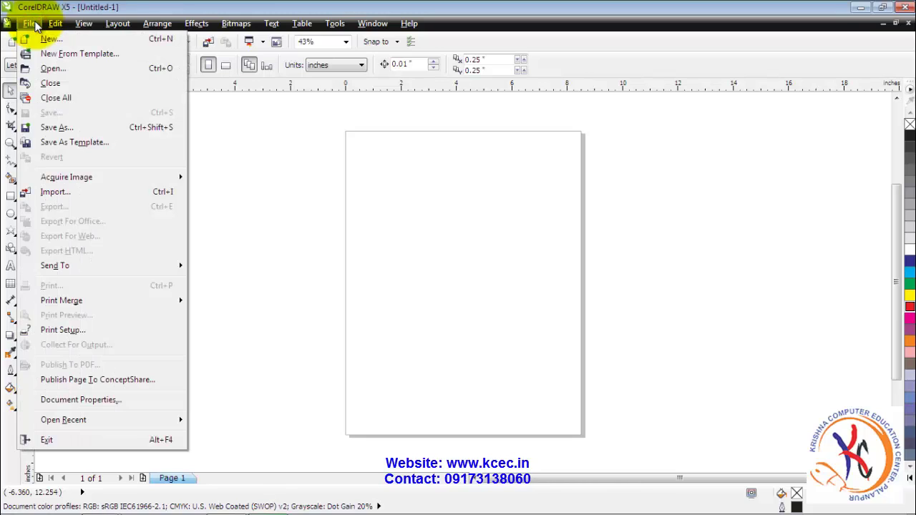
click(64, 68)
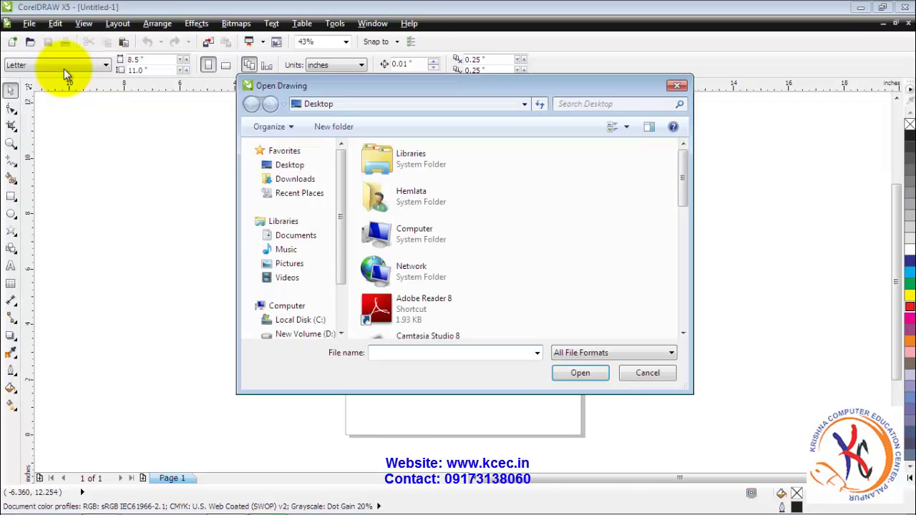
click(284, 165)
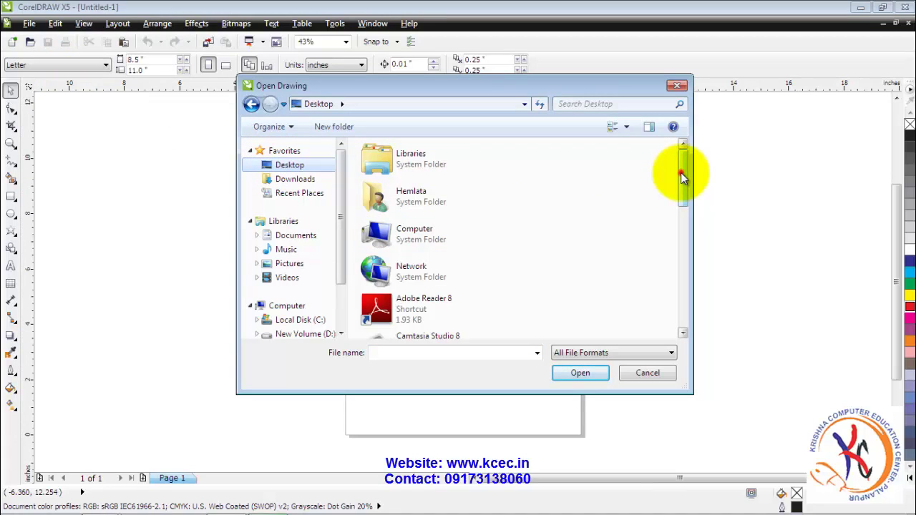
drag(682, 174, 691, 307)
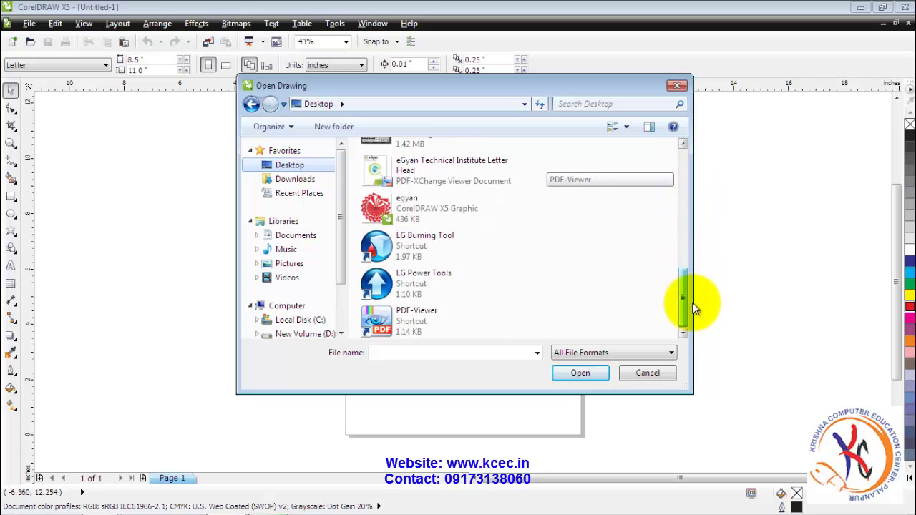
click(418, 210)
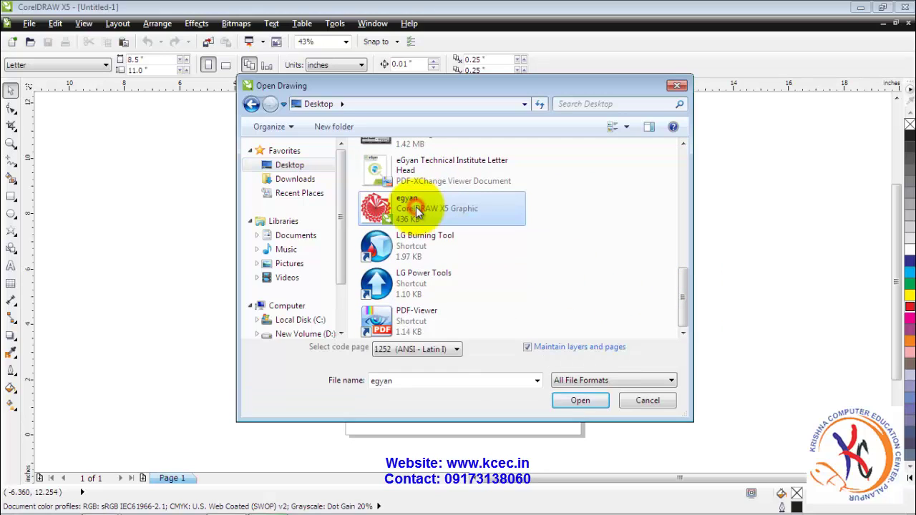
click(563, 400)
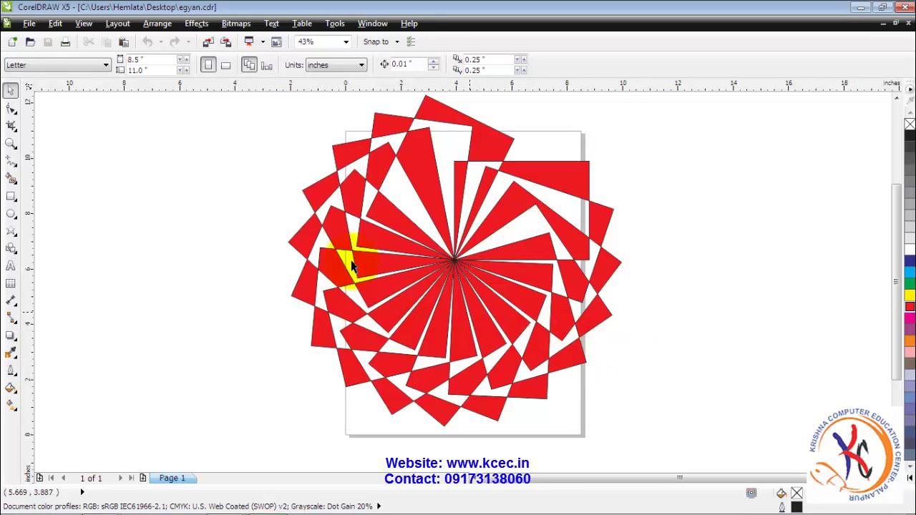
Save a copy of the egyan drawing on the Desktop as rangoli in CDR - CorelDRAW format, version 15.0
click(29, 24)
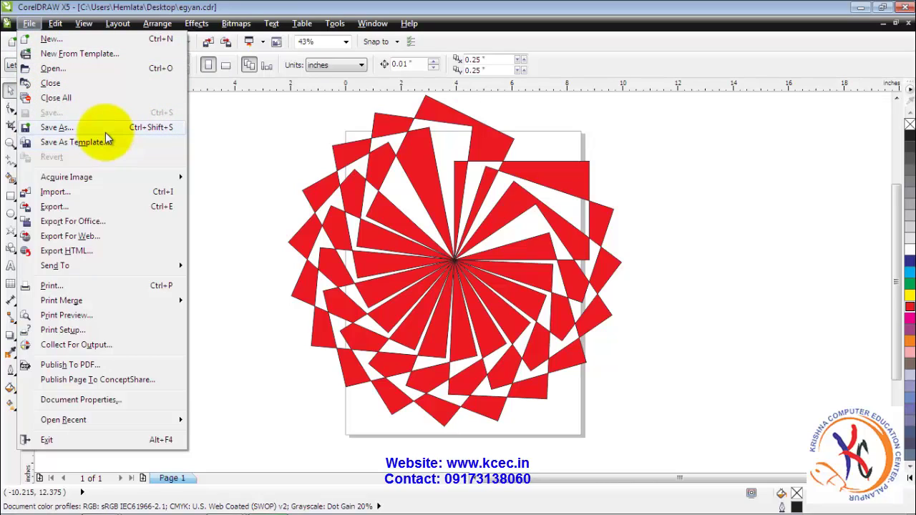
click(166, 127)
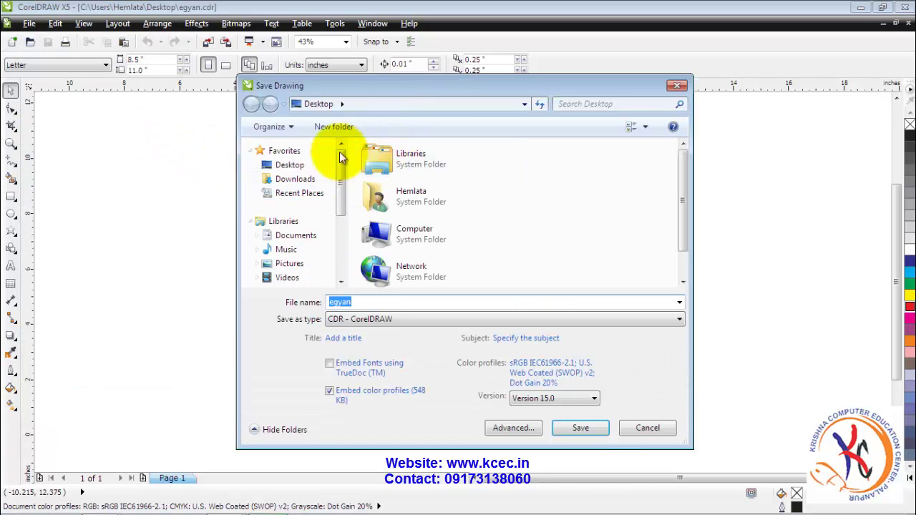
click(364, 302)
key(BackSpace)
key(BackSpace)
key(BackSpace)
key(BackSpace)
key(BackSpace)
text(e)
key(BackSpace)
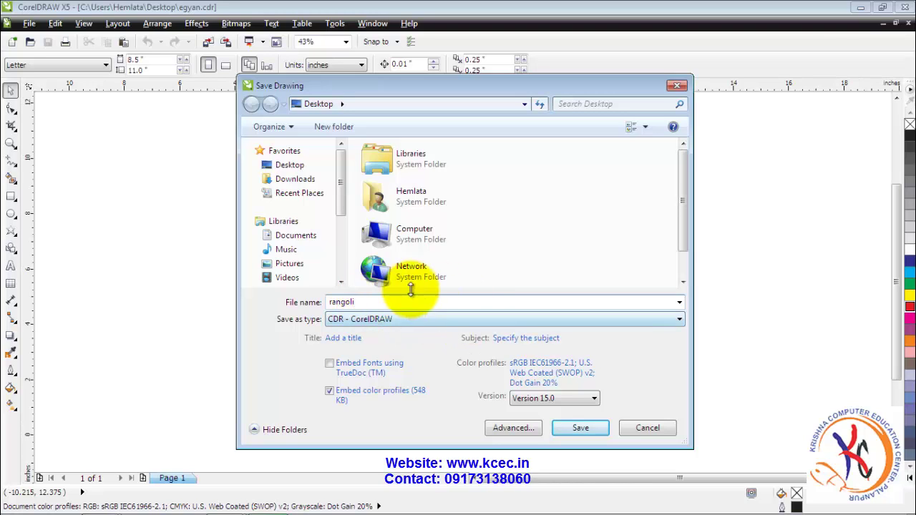
click(581, 430)
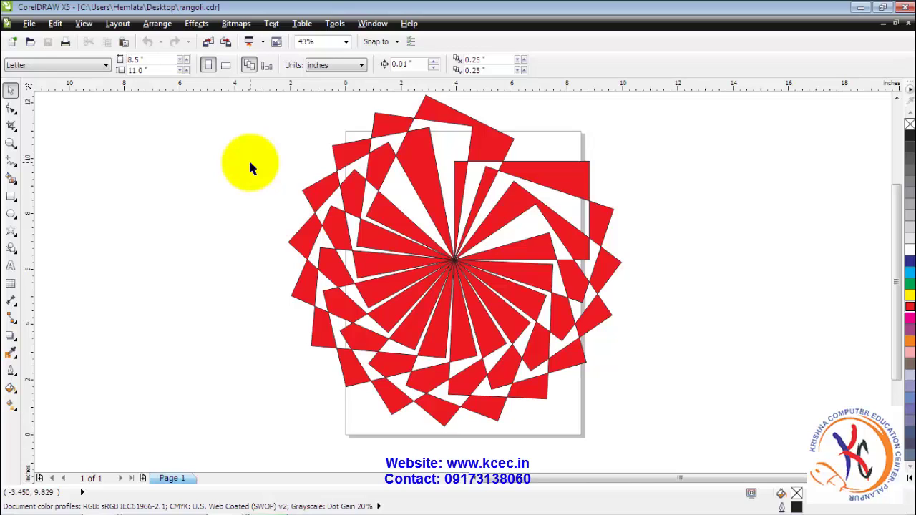
Check the Desktop for the egyan and rangoli drawing files without opening either of them
click(30, 25)
click(50, 66)
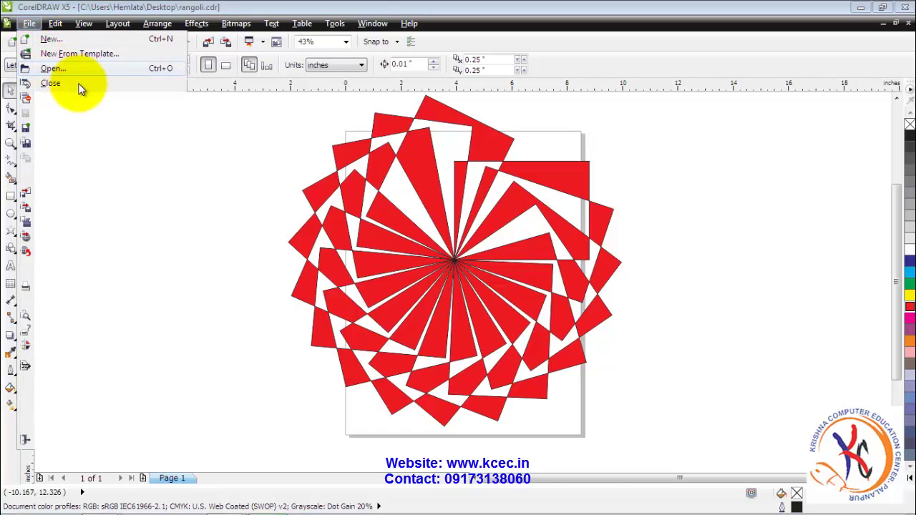
drag(686, 188, 682, 301)
click(404, 192)
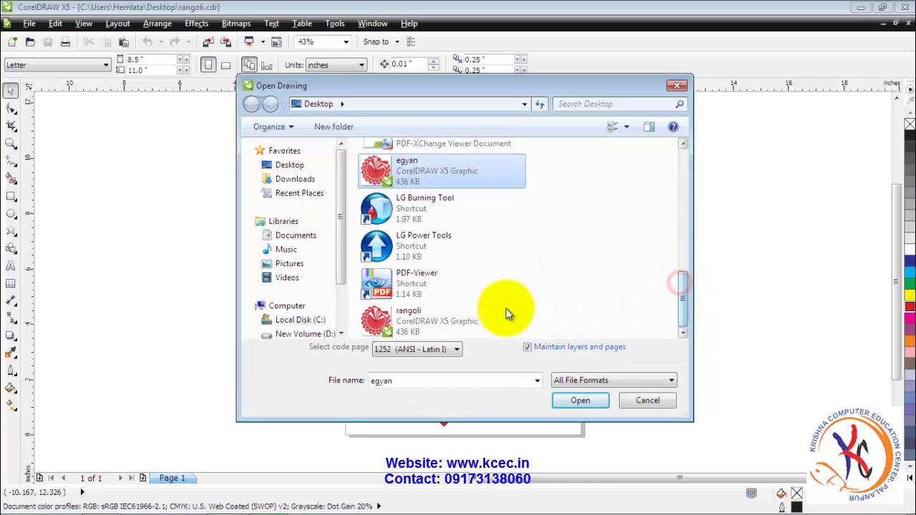
click(405, 317)
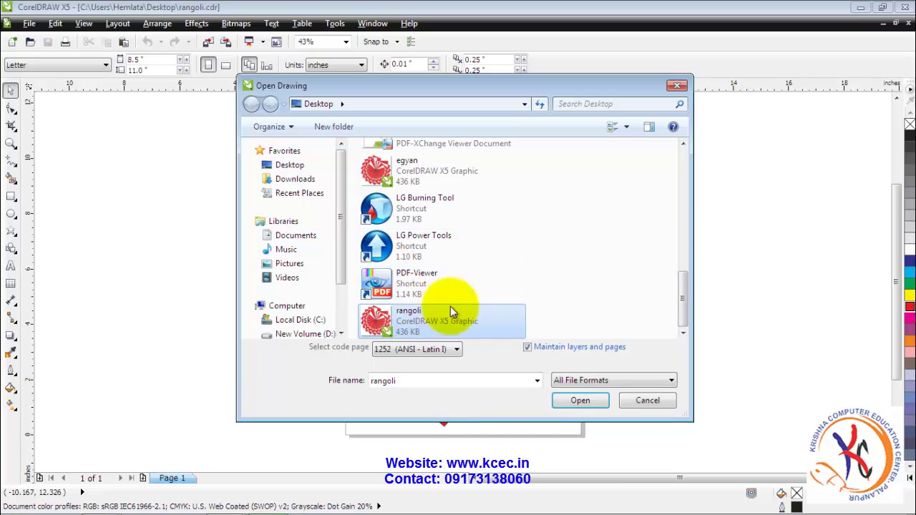
click(648, 400)
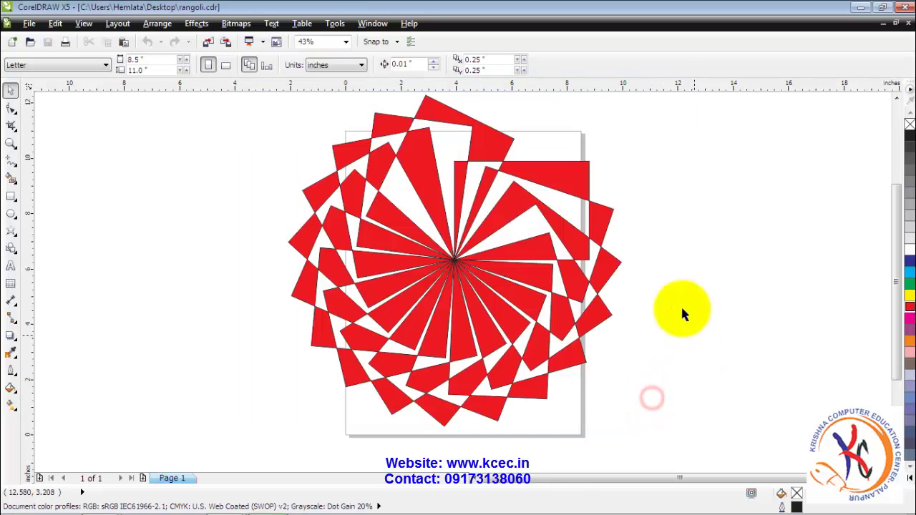